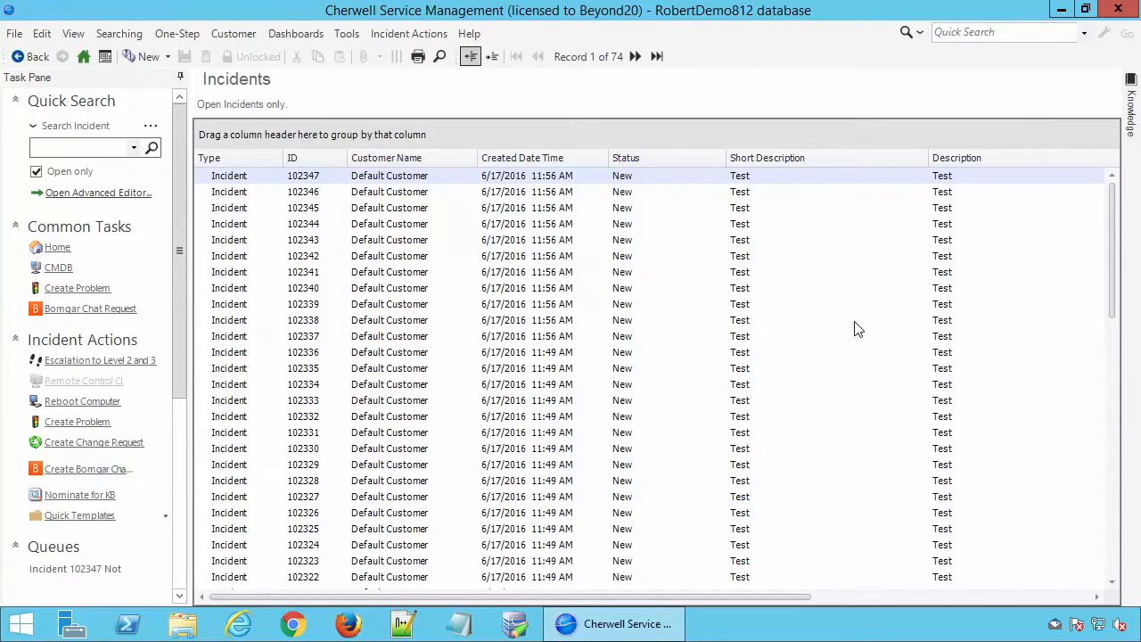
Look through the open incidents list, examining the short descriptions and descriptions of the existing test tickets.
click(542, 293)
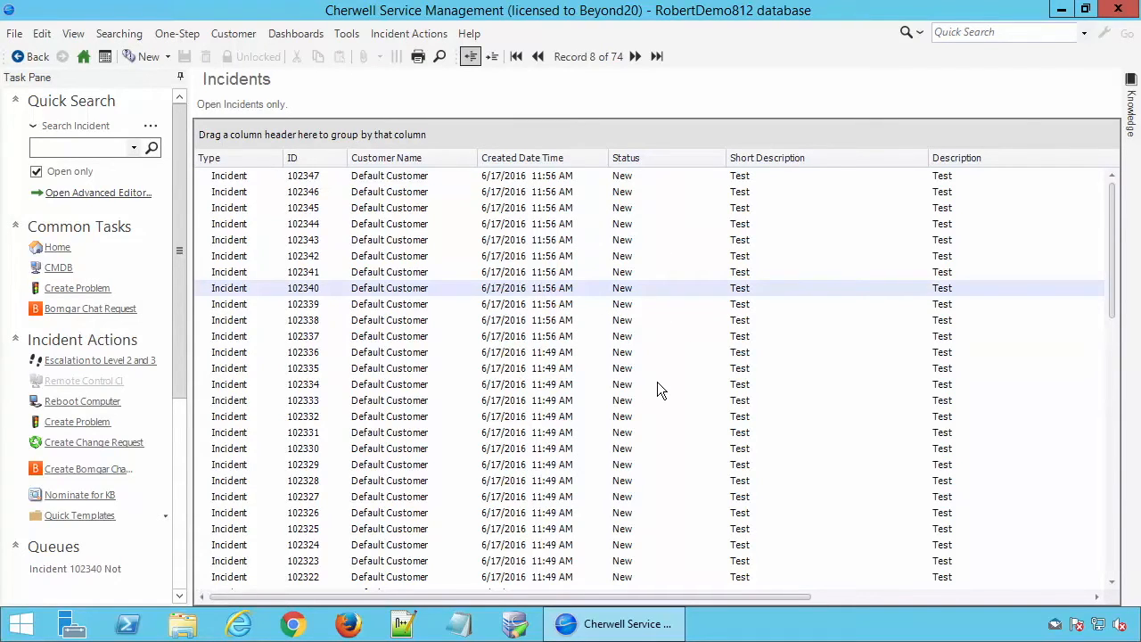
click(767, 272)
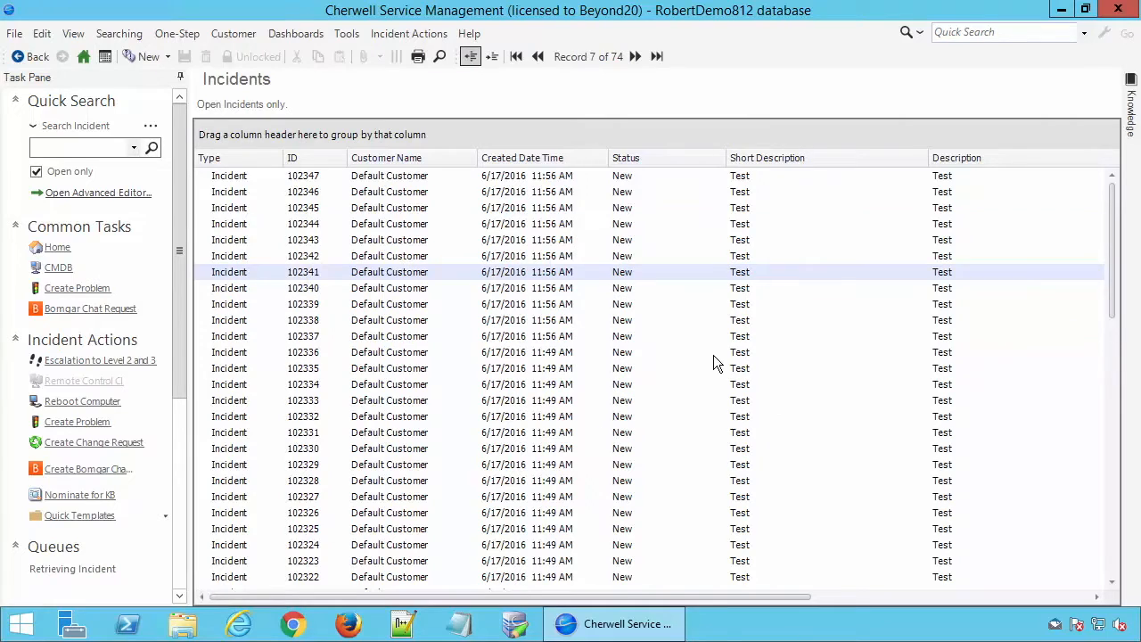
scroll(713, 355, down, 2)
drag(1110, 299, 1114, 241)
click(323, 223)
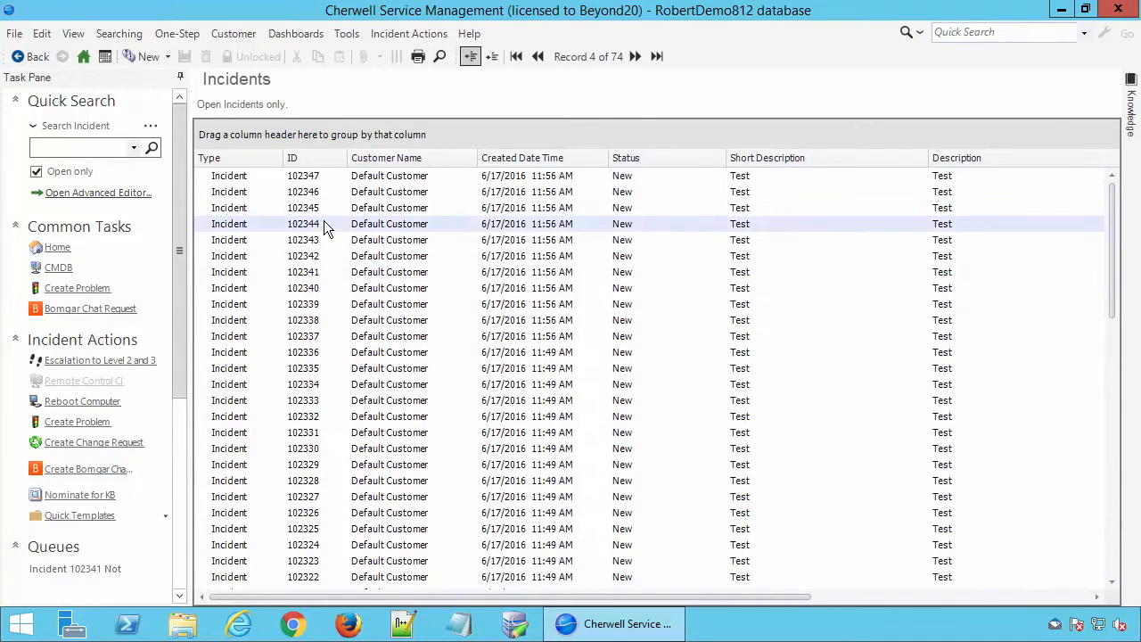
click(322, 352)
key(Up)
key(Up)
key(Up)
key(Up)
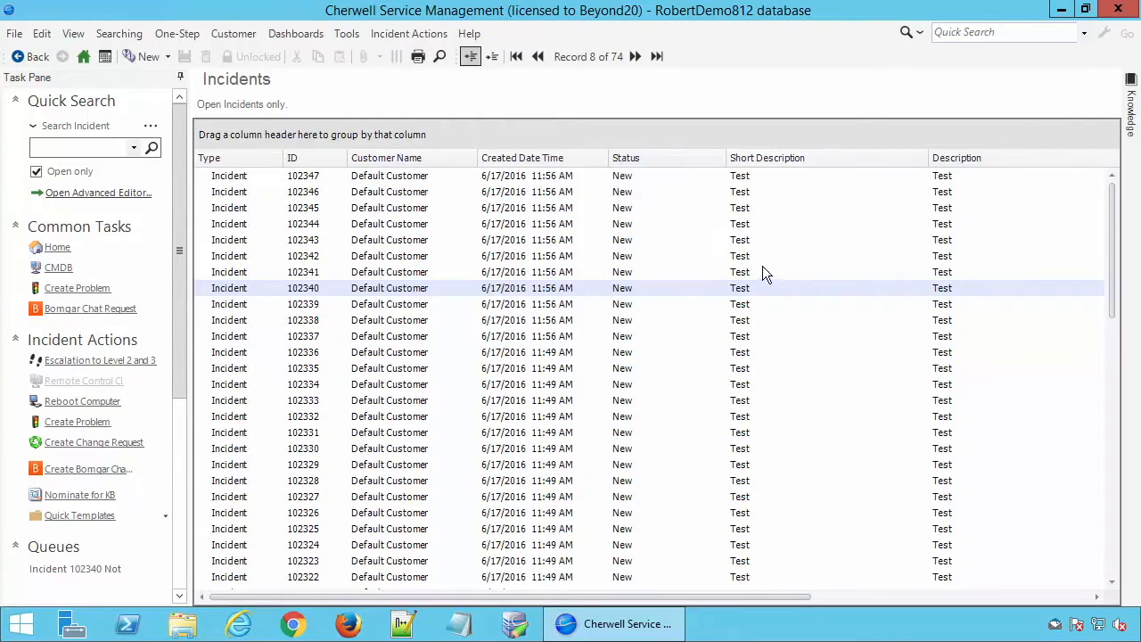
click(776, 239)
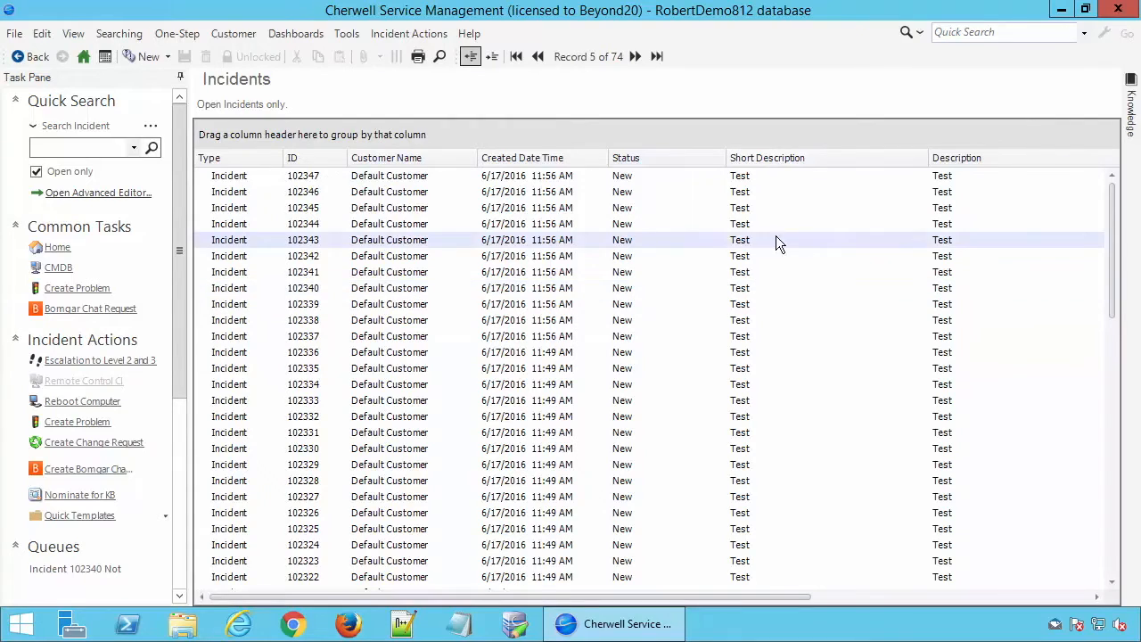
Create a new Incident One-Step named "Test Random Text" in the One-Step Manager's user folder.
click(177, 34)
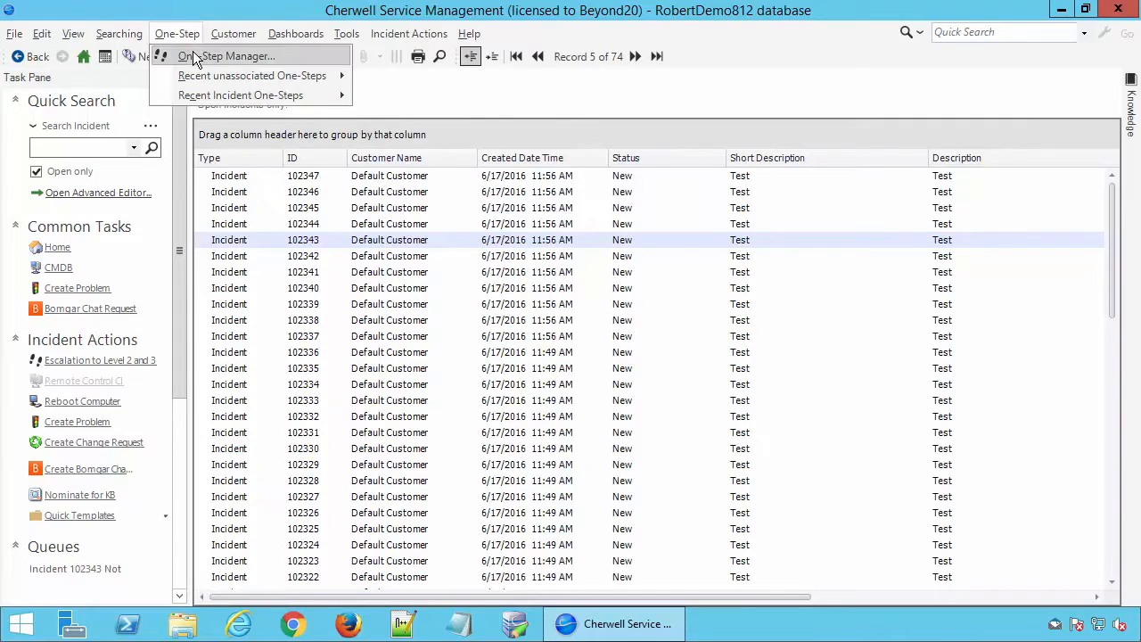
click(192, 55)
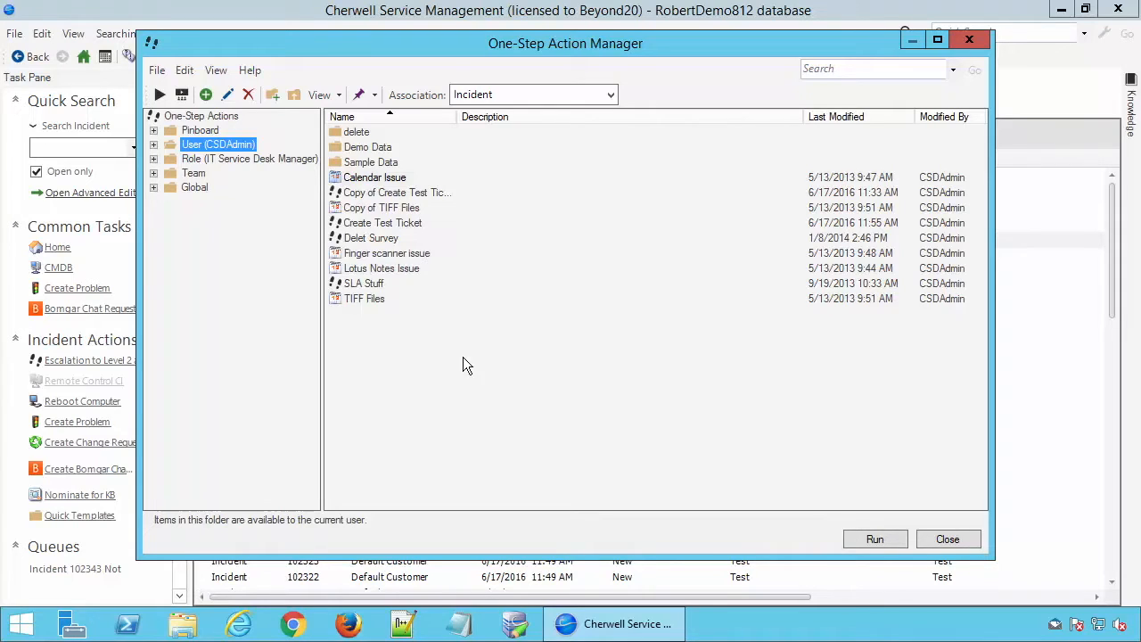
right_click(423, 371)
click(521, 381)
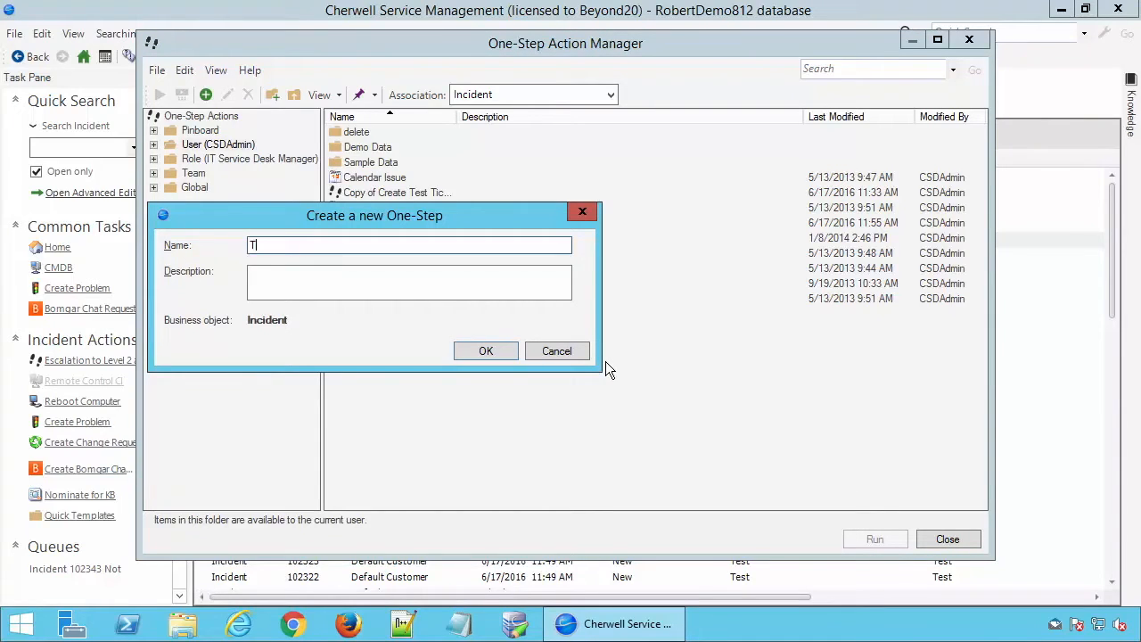
text(Test Random Text)
key(Return)
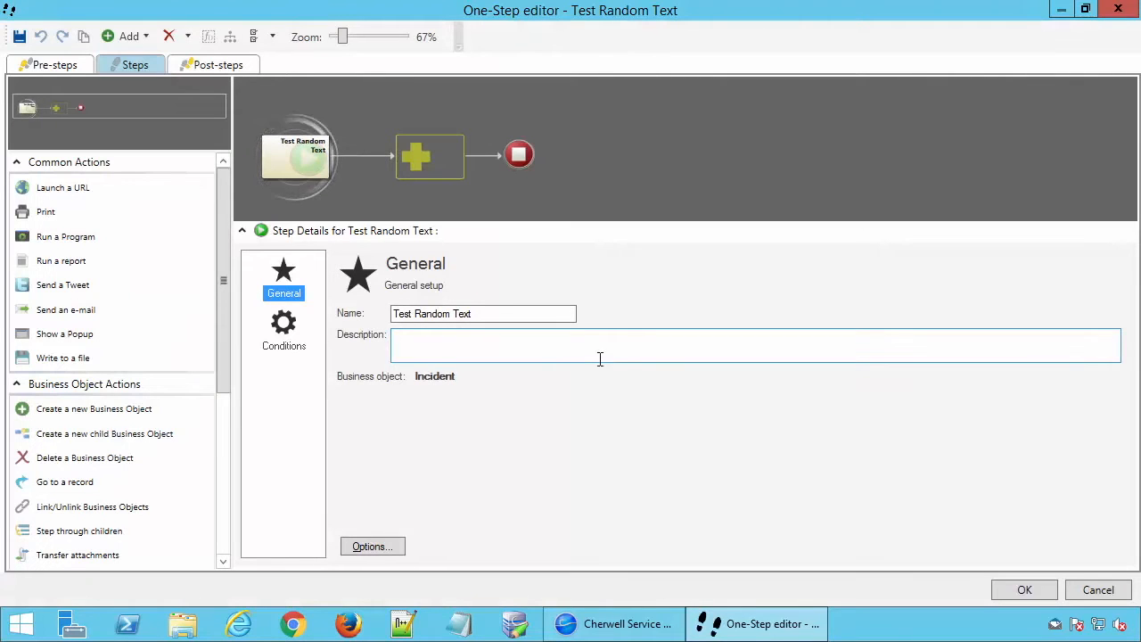
Add a Create a new Business Object action for Incident to the One-Step and have it save the object after the action.
scroll(134, 410, down, 1)
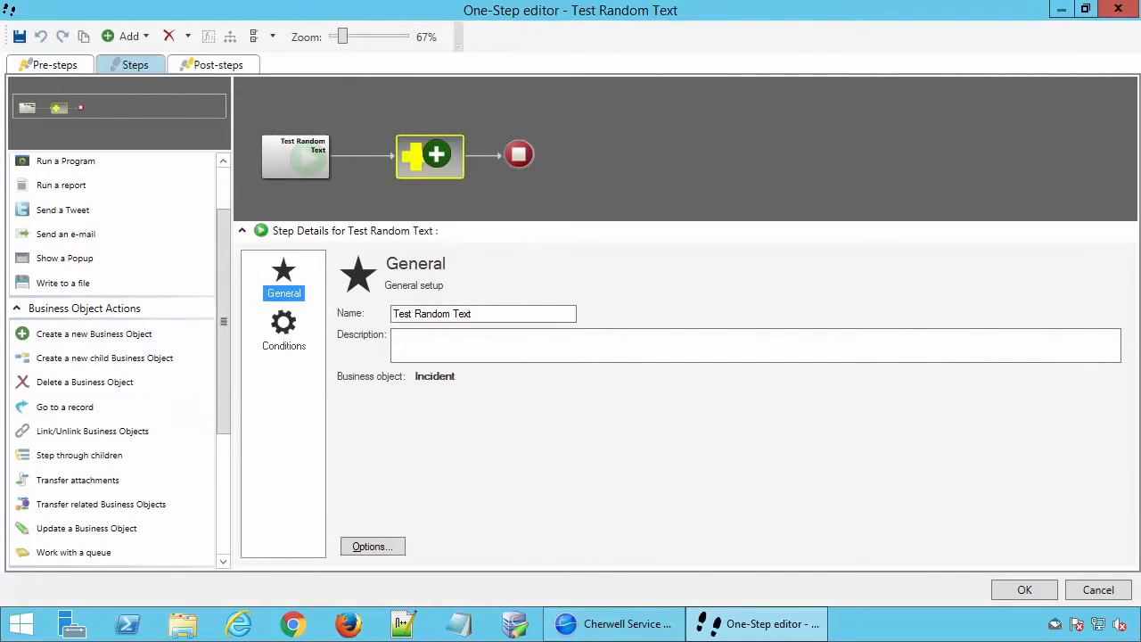
drag(413, 157, 417, 159)
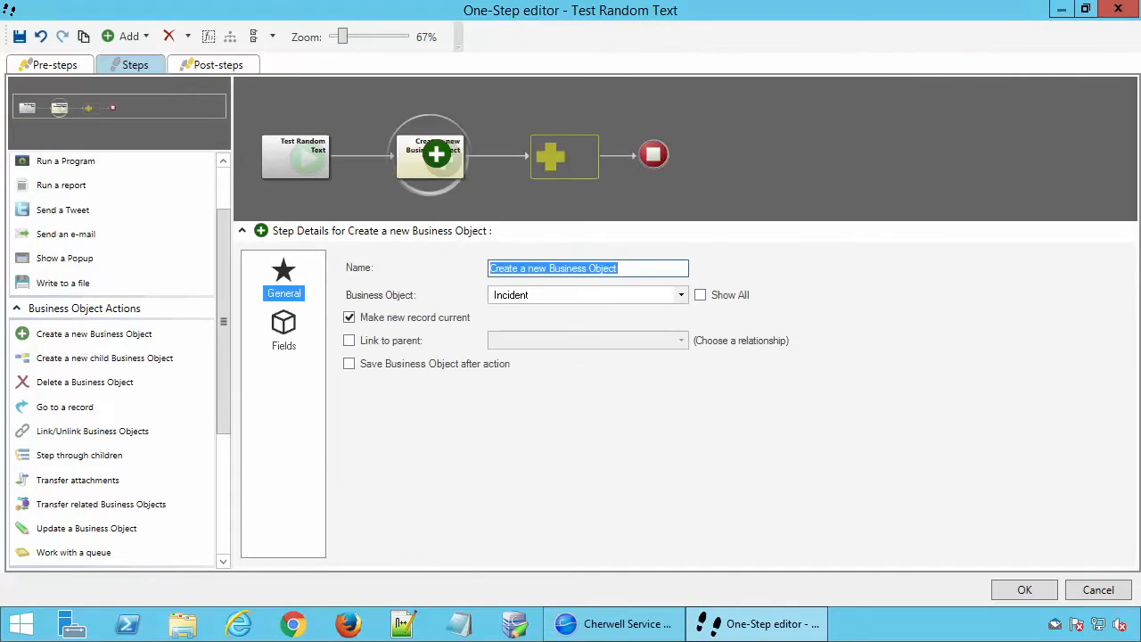
click(418, 365)
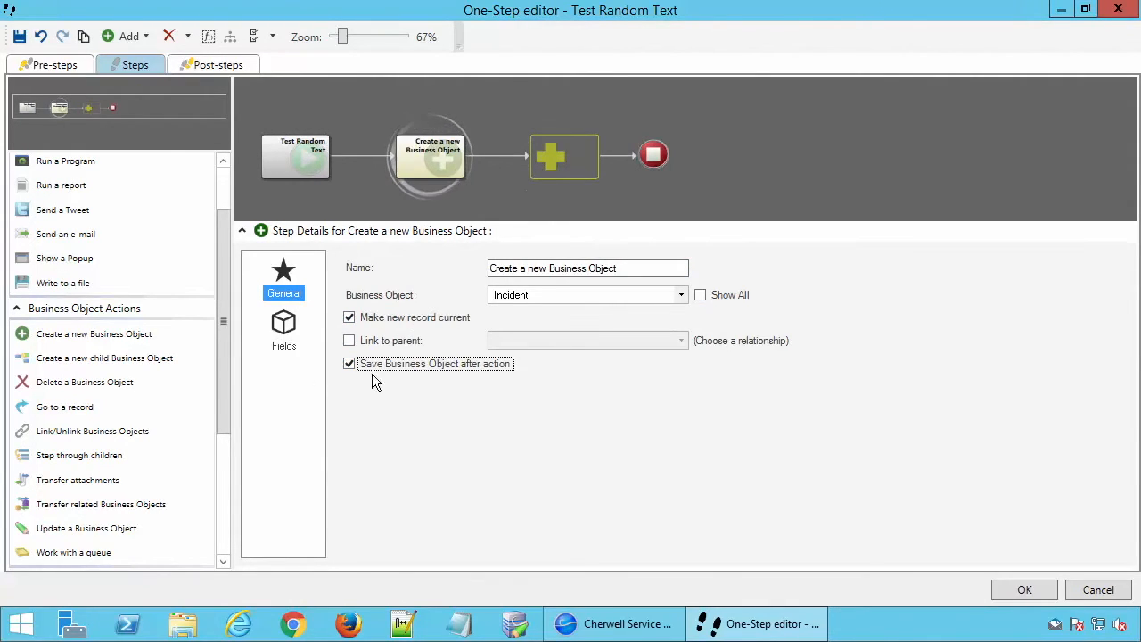
Set the new incident's Description field to the LoremIpsum() system function.
click(283, 328)
drag(560, 327, 542, 379)
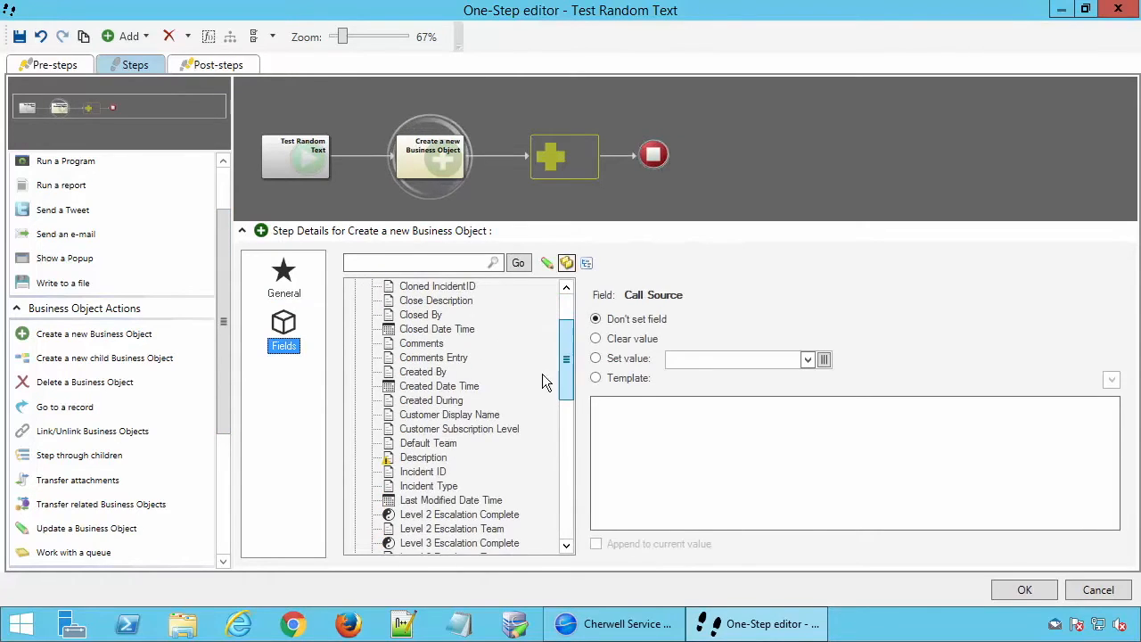
click(424, 458)
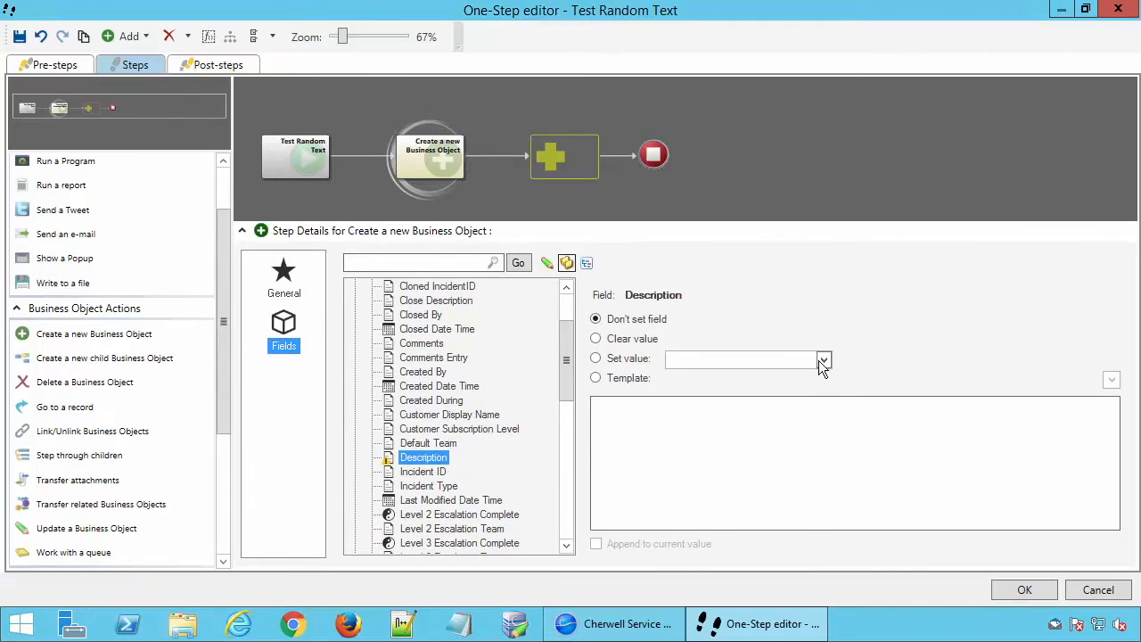
click(824, 361)
drag(881, 376, 880, 526)
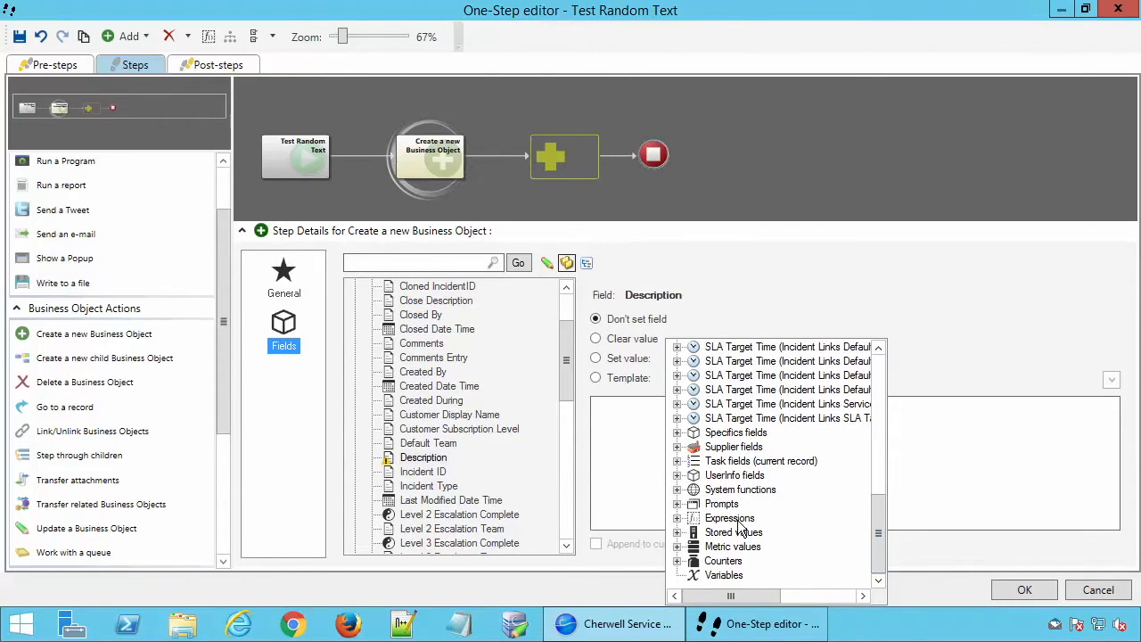
double_click(753, 491)
drag(876, 486, 877, 529)
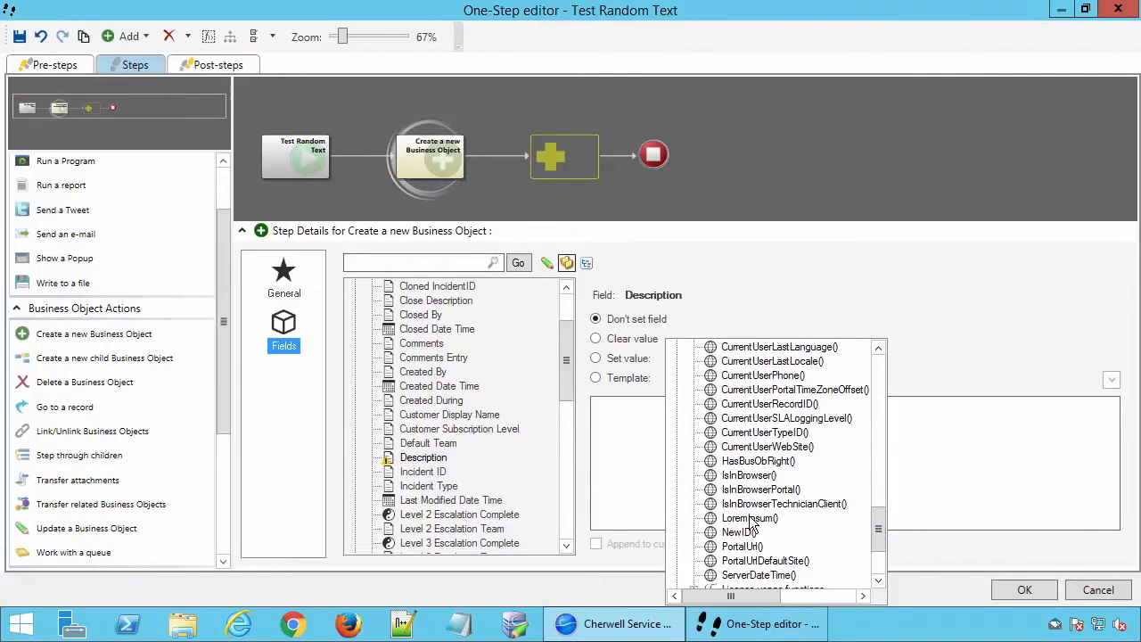
click(748, 519)
Set the new incident's Short Description field to the LoremIpsum() system function.
drag(565, 380, 565, 493)
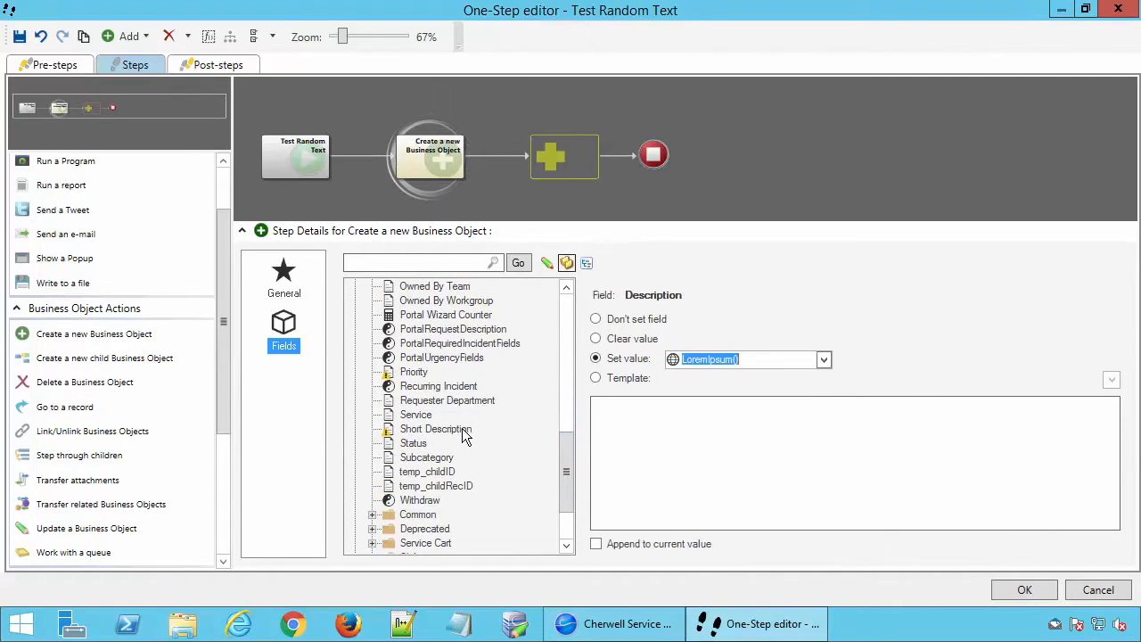
click(462, 430)
click(824, 358)
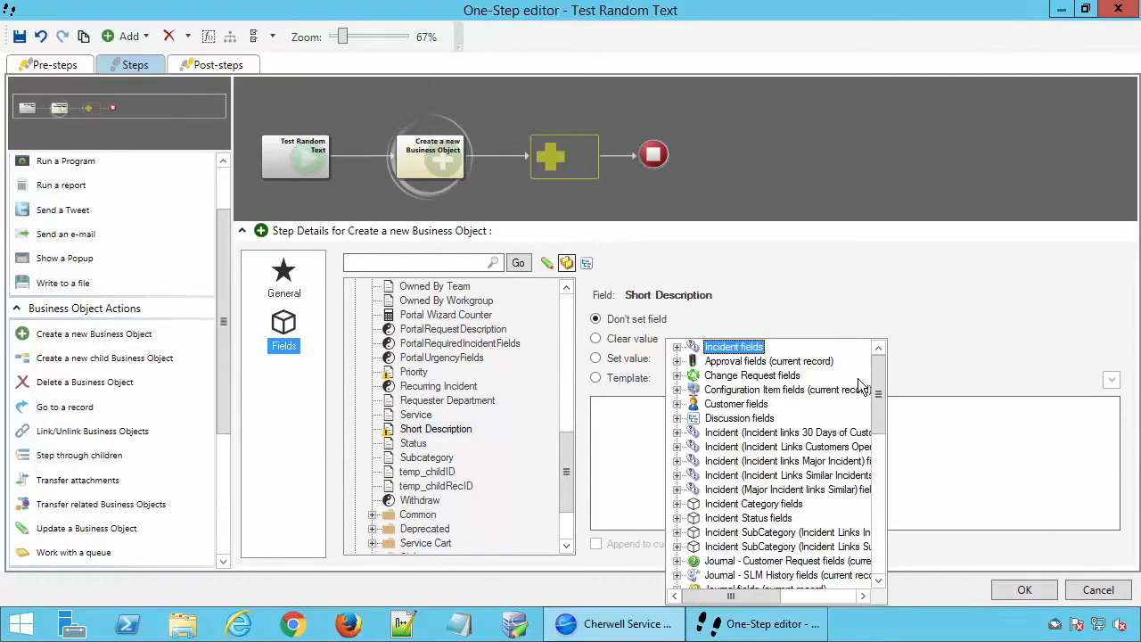
drag(877, 410, 879, 571)
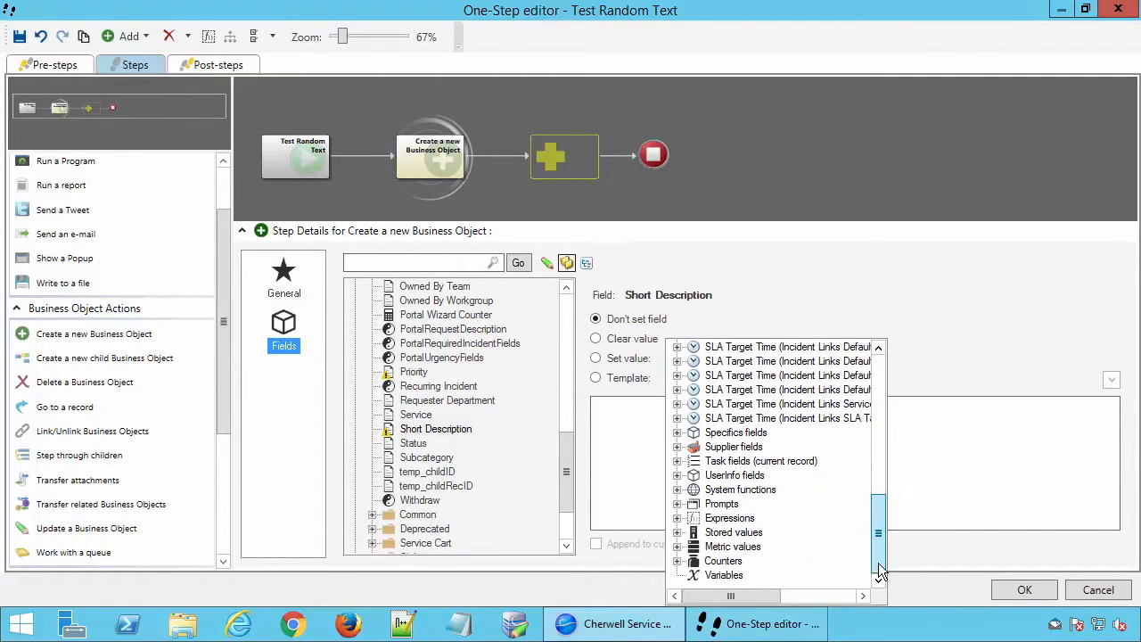
click(777, 501)
drag(879, 490, 879, 530)
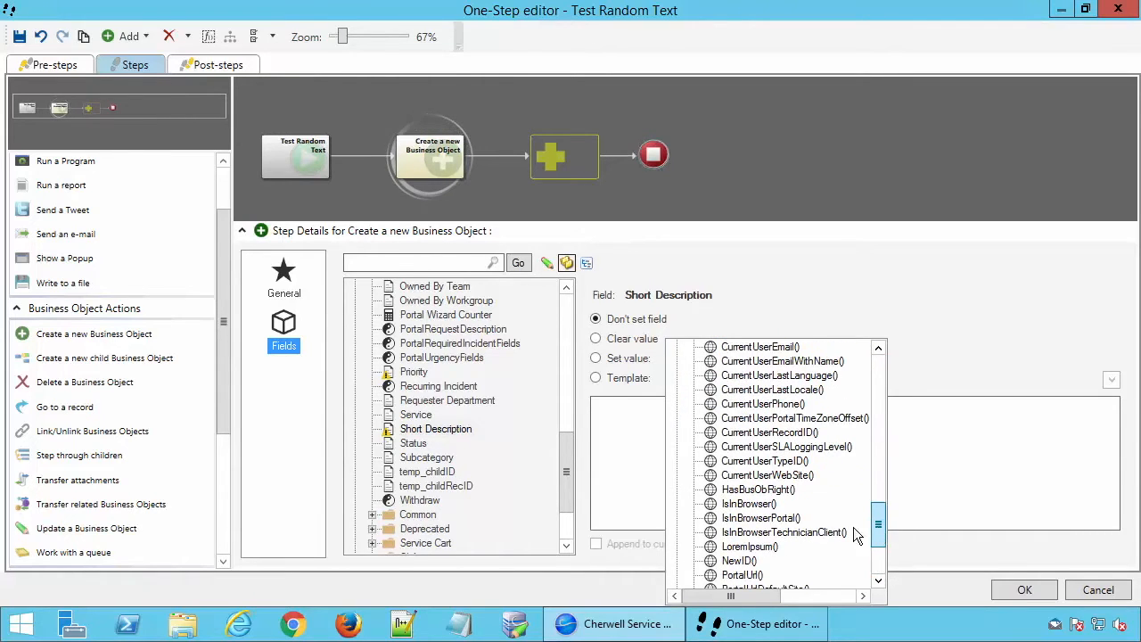
click(749, 546)
Set the Customer Display Name field to Default Customer and save the One-Step.
drag(564, 456, 565, 332)
click(473, 458)
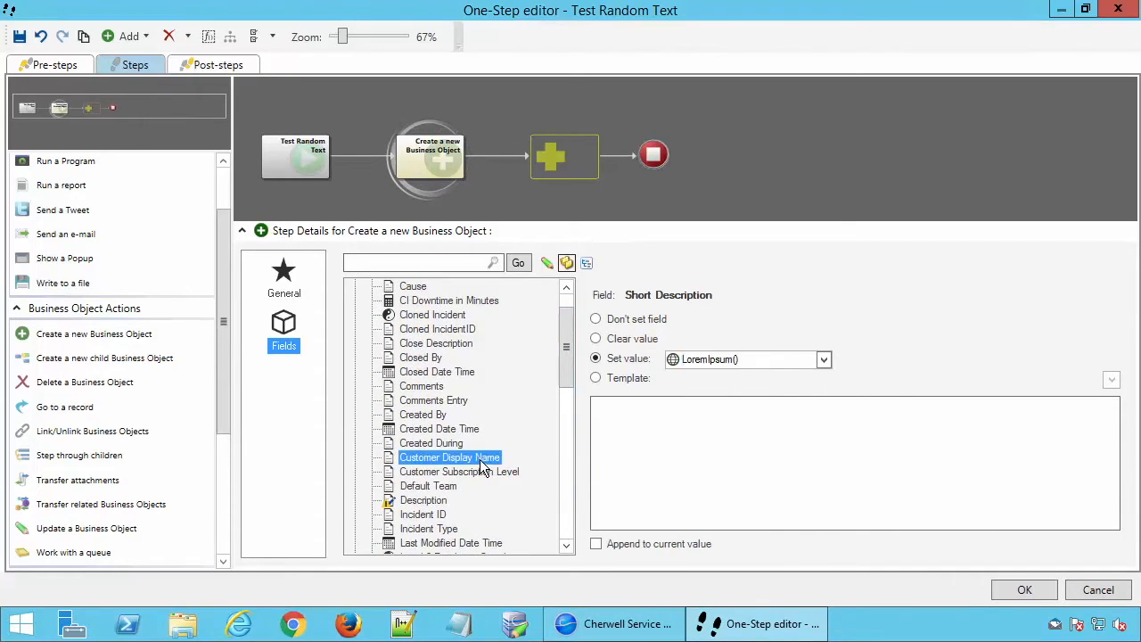
click(825, 360)
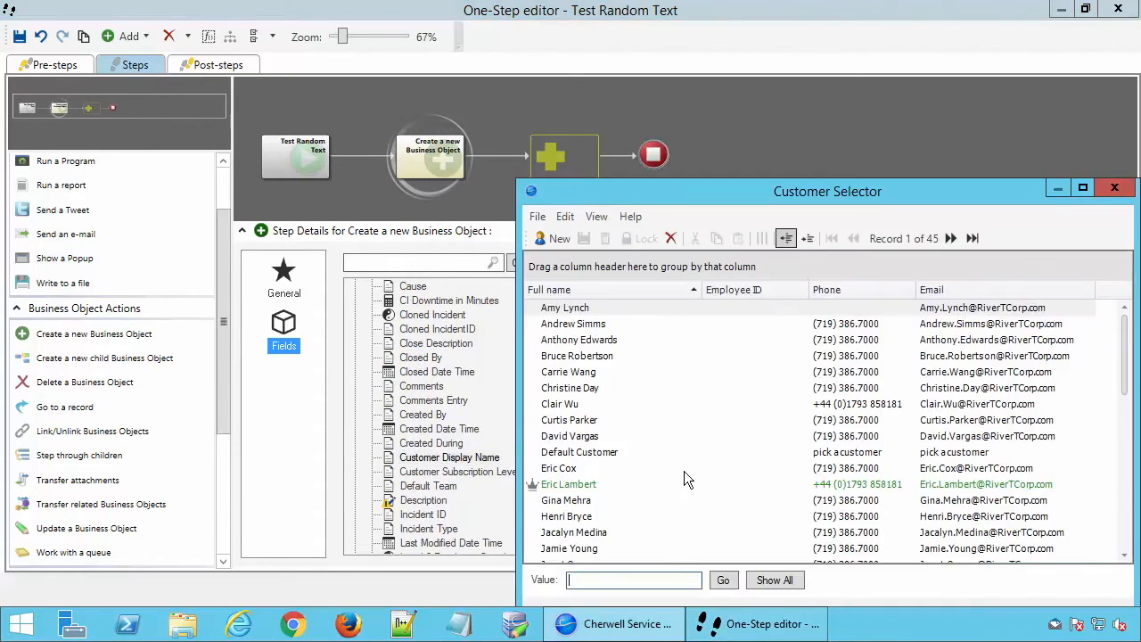
double_click(588, 453)
click(1025, 590)
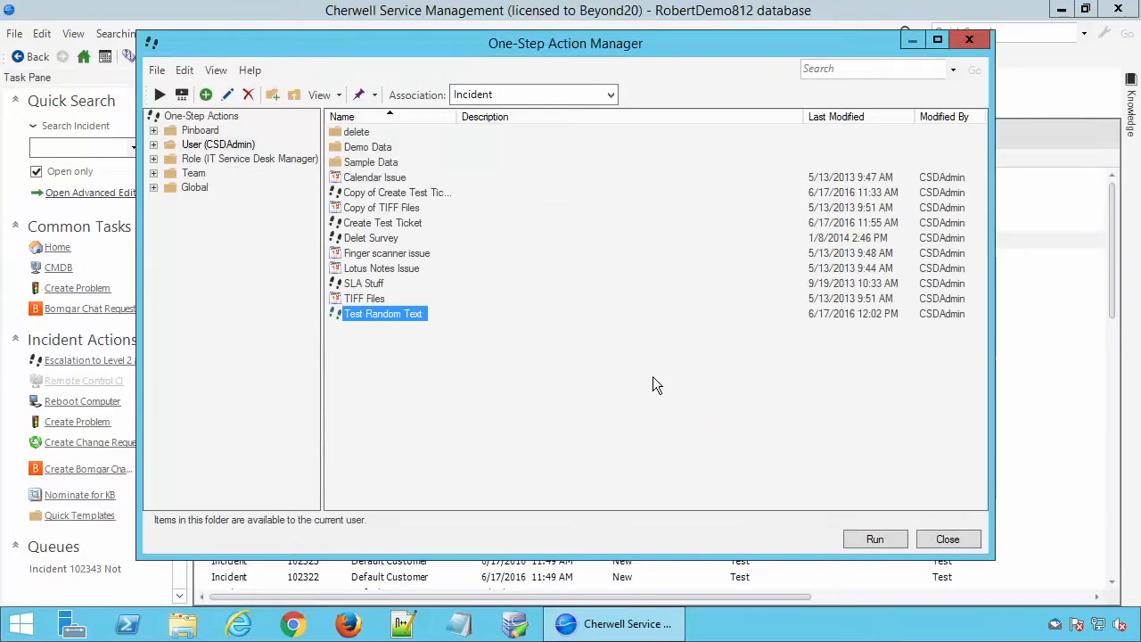
Run the Test Random Text One-Step and show the incidents as a list.
click(873, 540)
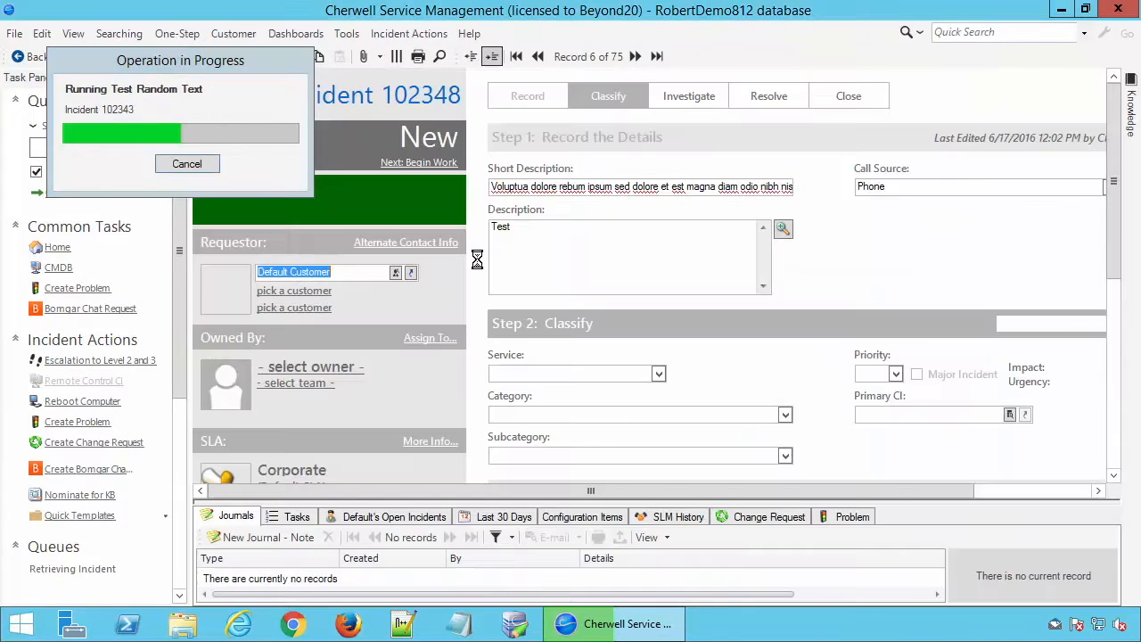
click(469, 56)
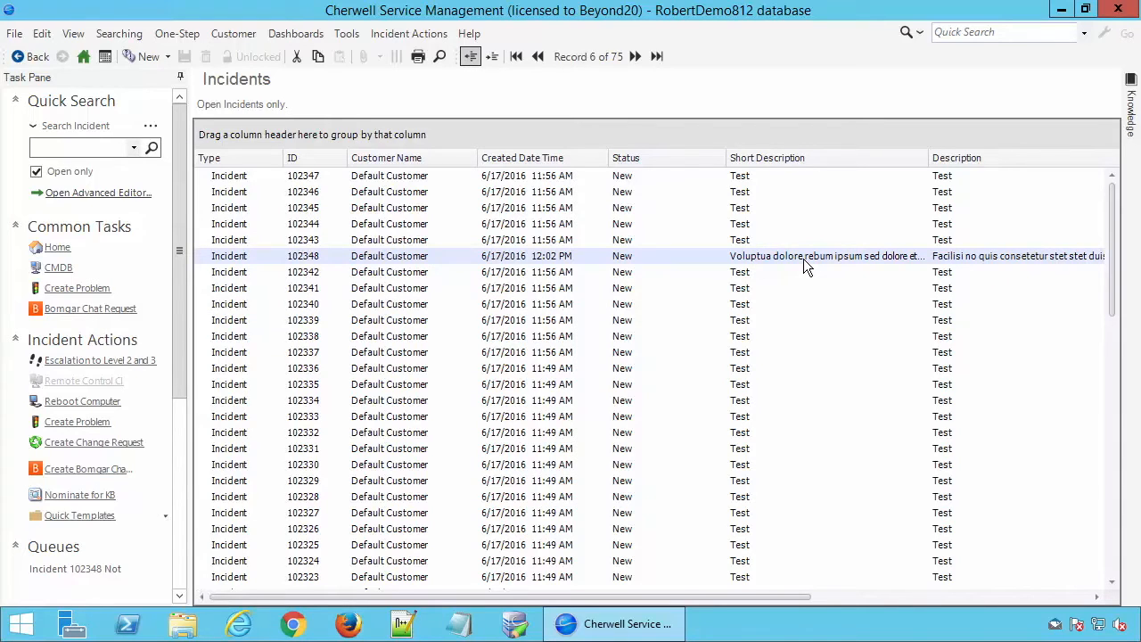
Edit the Test Random Text One-Step, appending a Goto Action that always jumps back to Create a new Business Object.
click(178, 33)
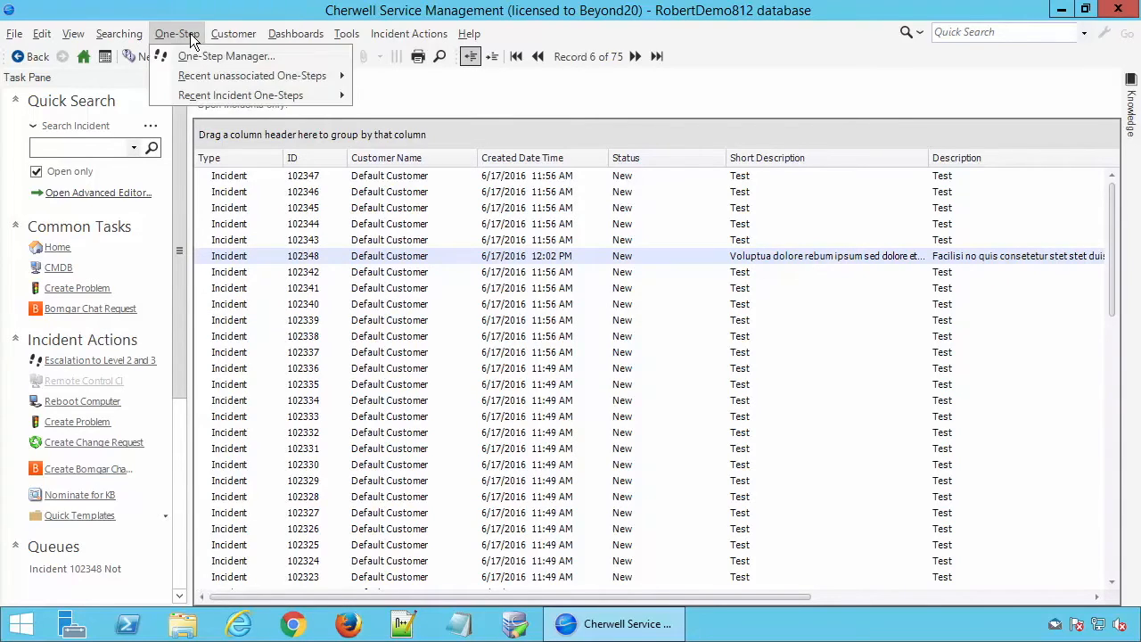
click(209, 55)
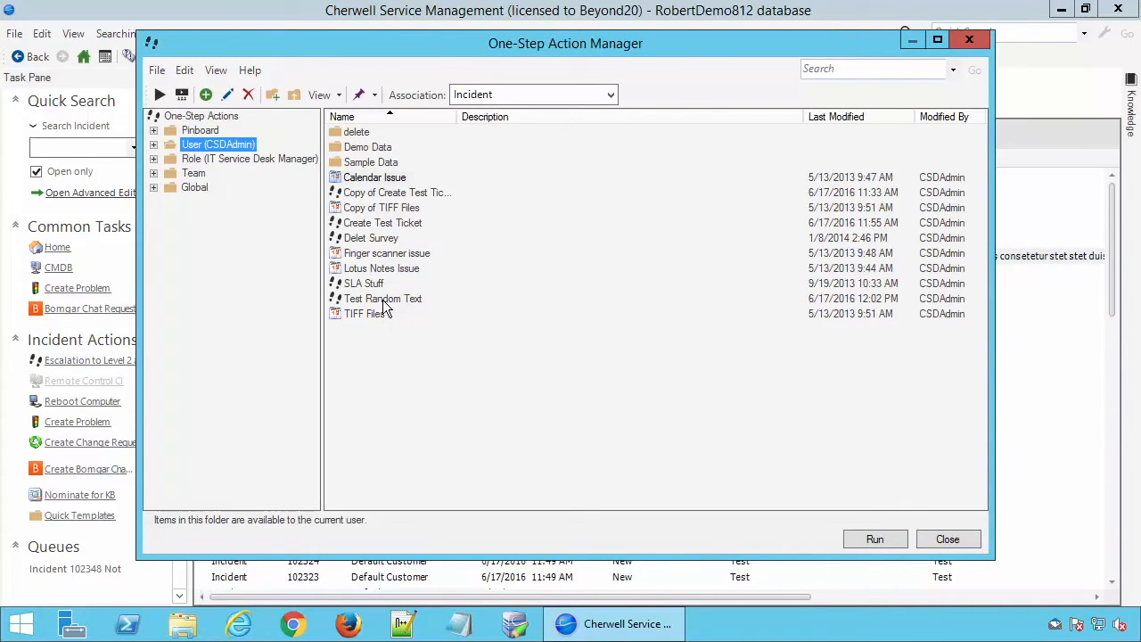
right_click(384, 303)
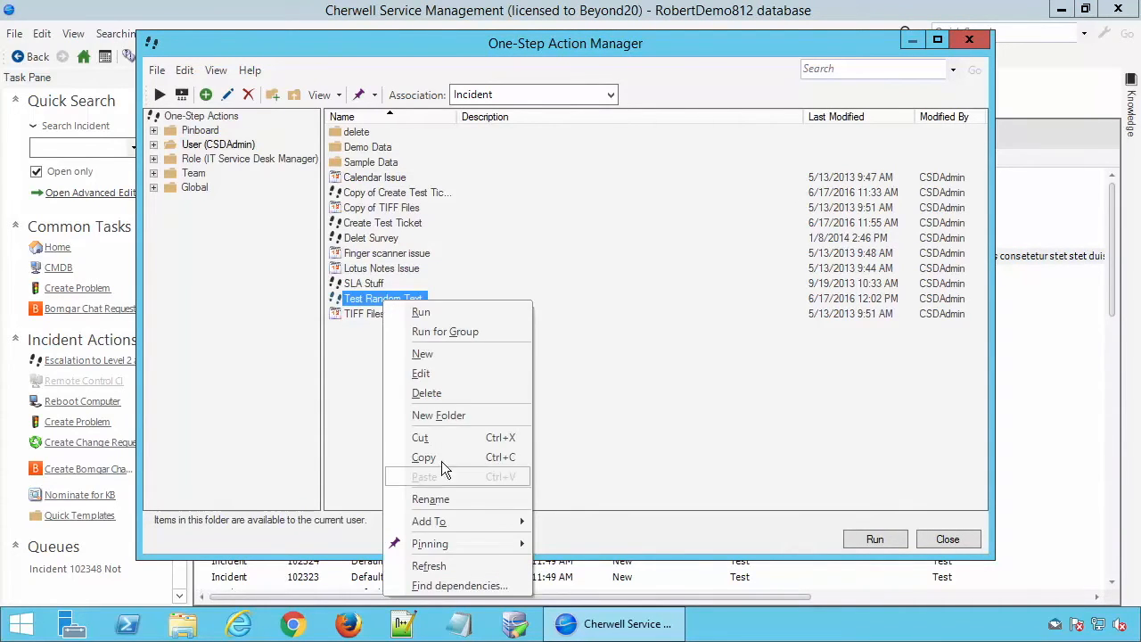
click(437, 372)
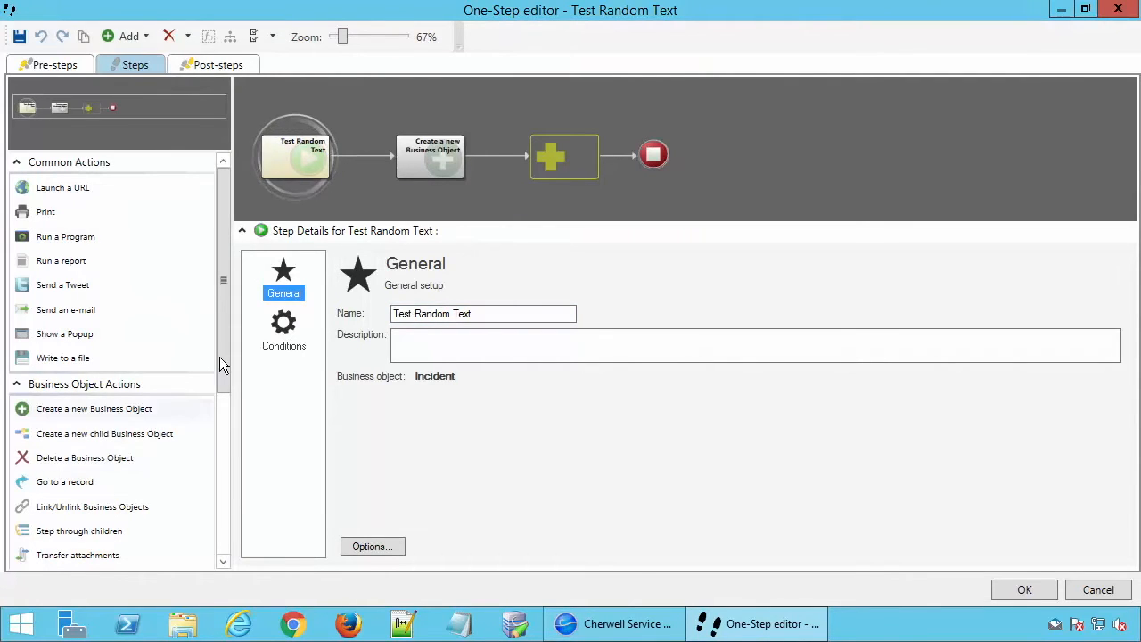
scroll(222, 410, down, 3)
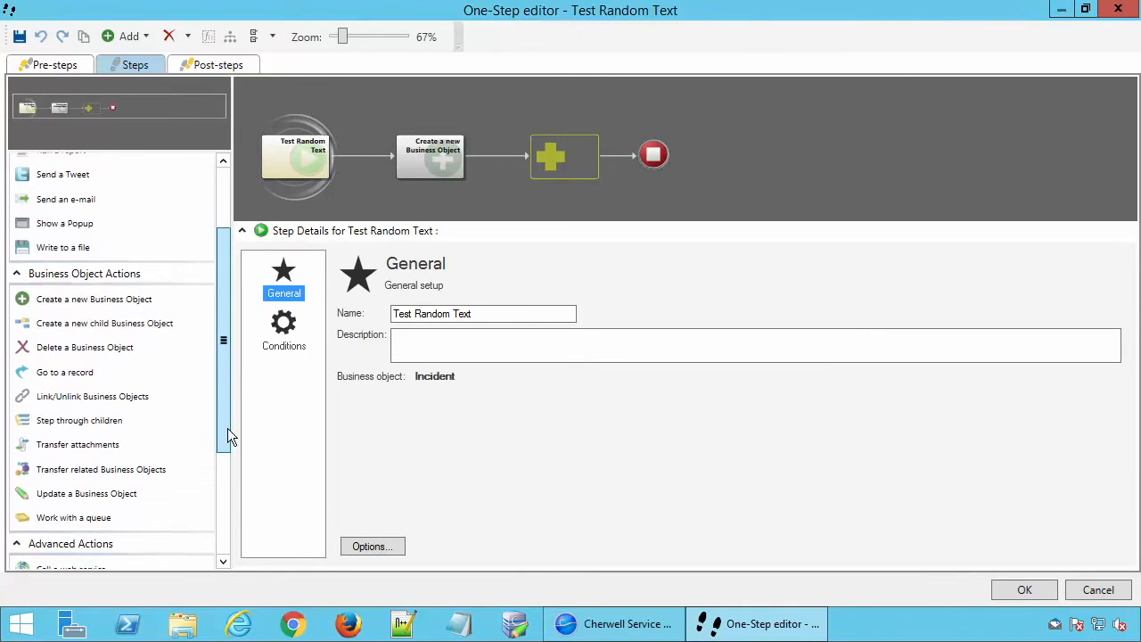
drag(227, 428, 228, 518)
drag(53, 480, 575, 153)
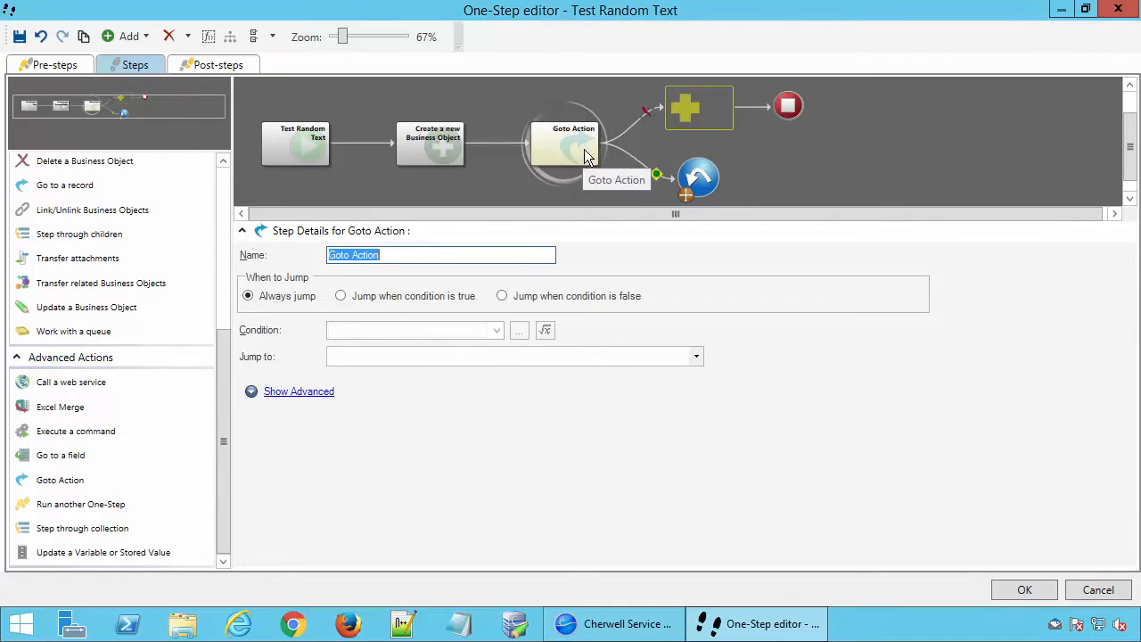
drag(699, 178, 457, 143)
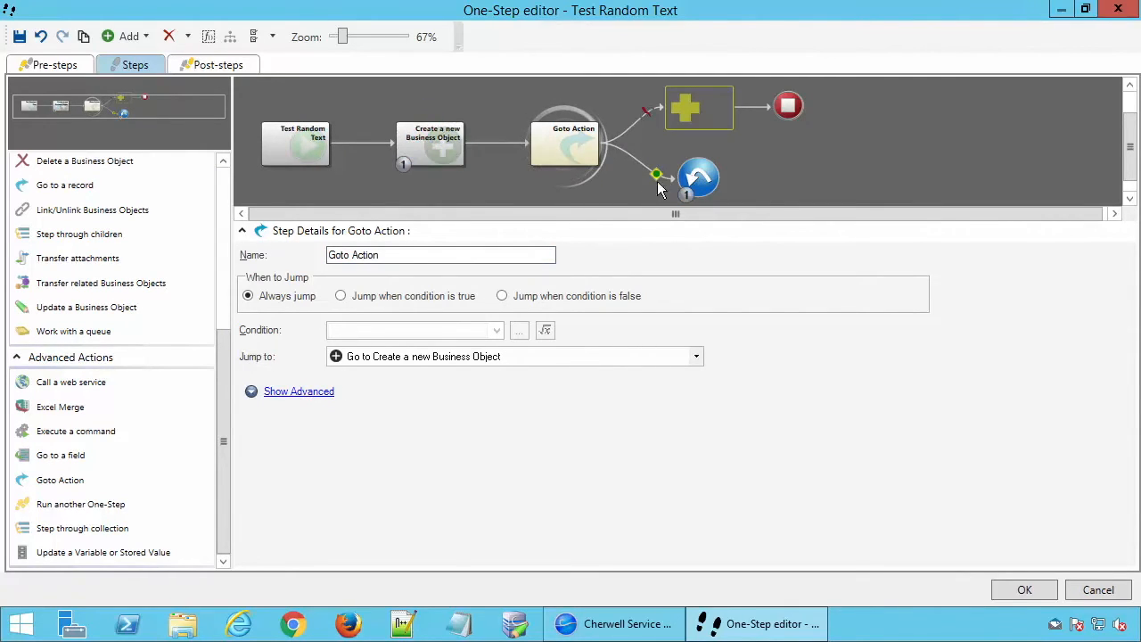
Limit the Goto Action to a maximum of 10 executions and save the One-Step.
click(300, 391)
click(547, 475)
click(548, 475)
click(547, 476)
click(548, 475)
click(547, 475)
click(547, 475)
click(547, 475)
click(548, 475)
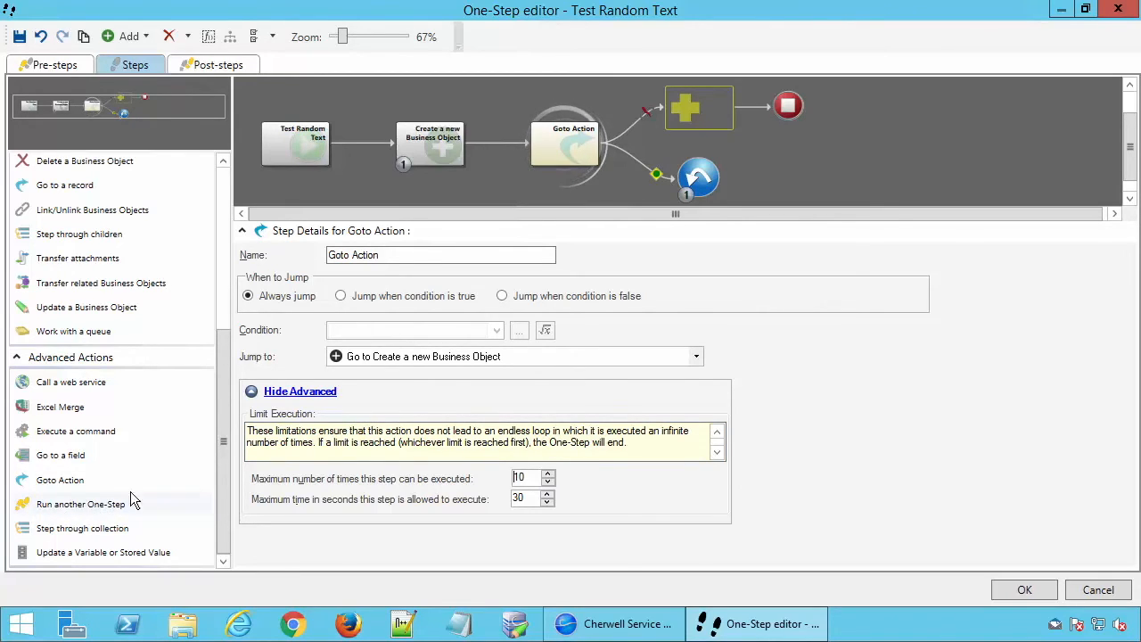
click(1024, 591)
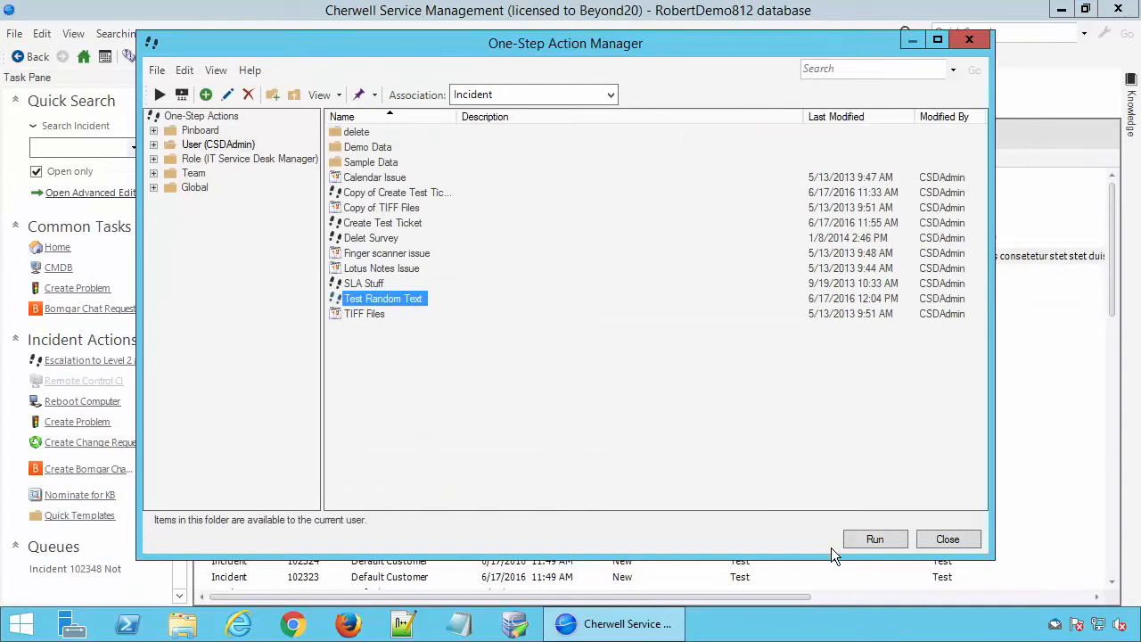
Run the looping Test Random Text One-Step to generate a batch of incidents.
click(872, 540)
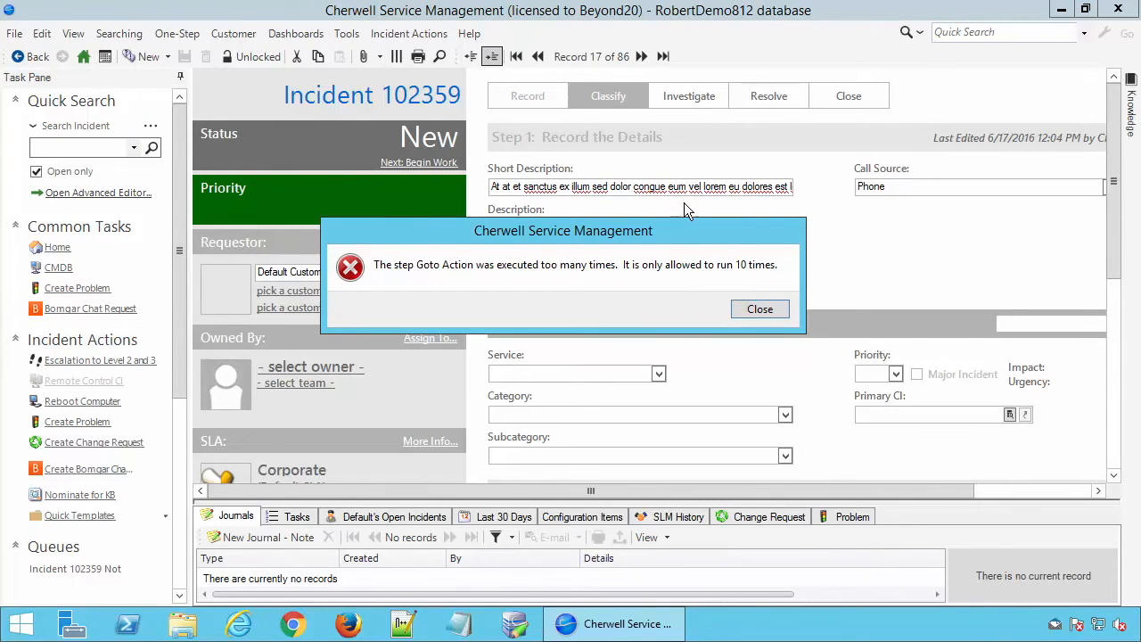
Dismiss the Goto Action execution-limit message and show the incidents as a list sorted newest first.
click(758, 308)
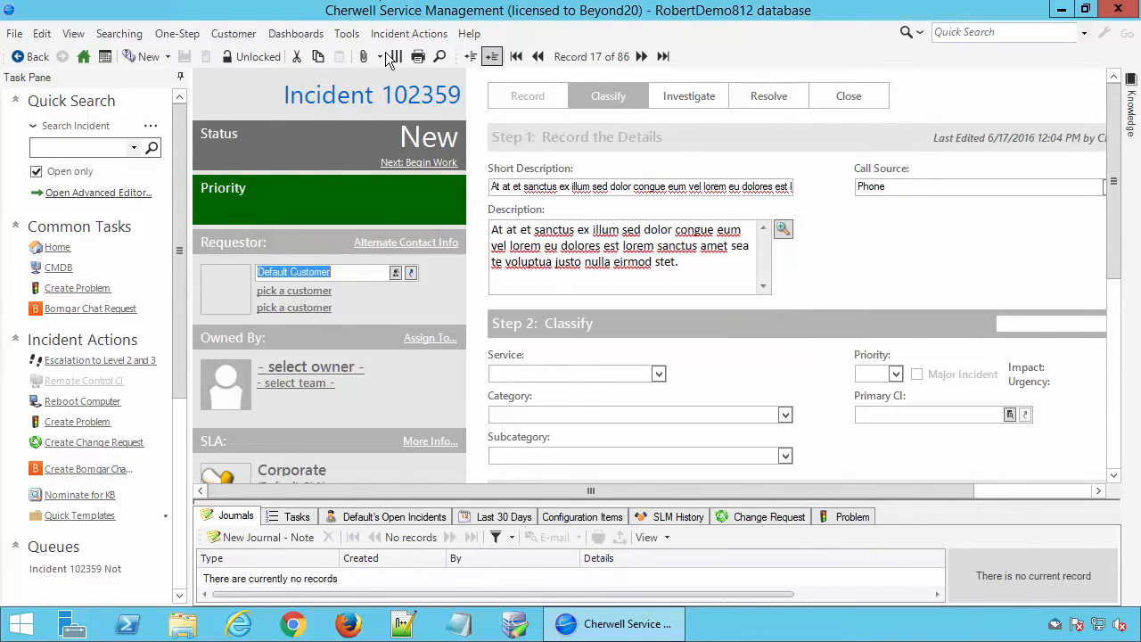
click(470, 56)
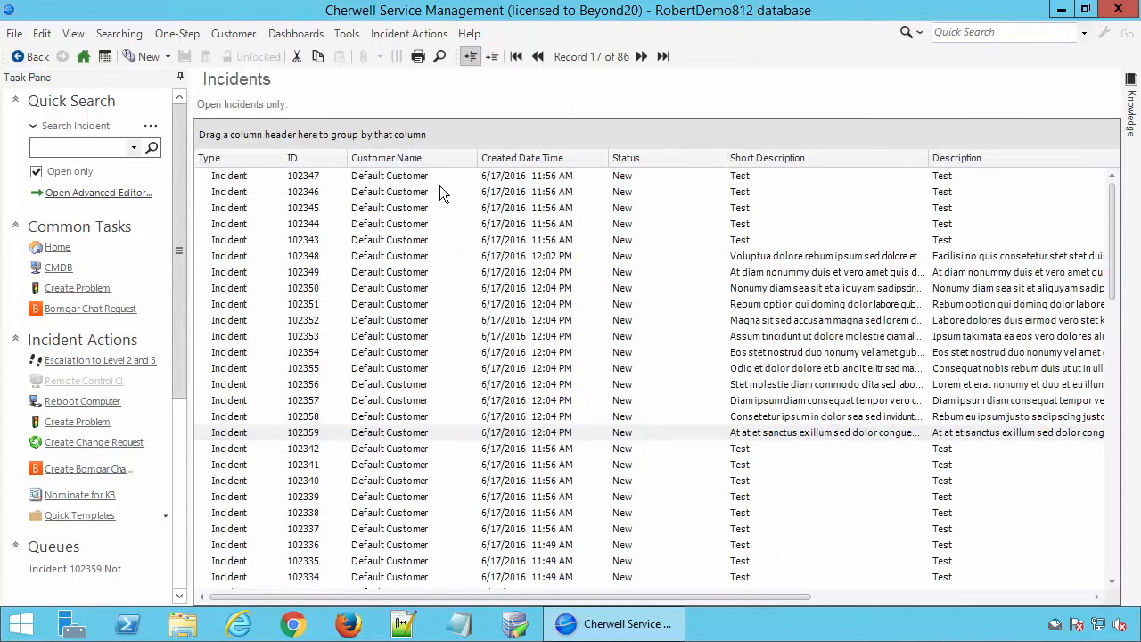
click(511, 269)
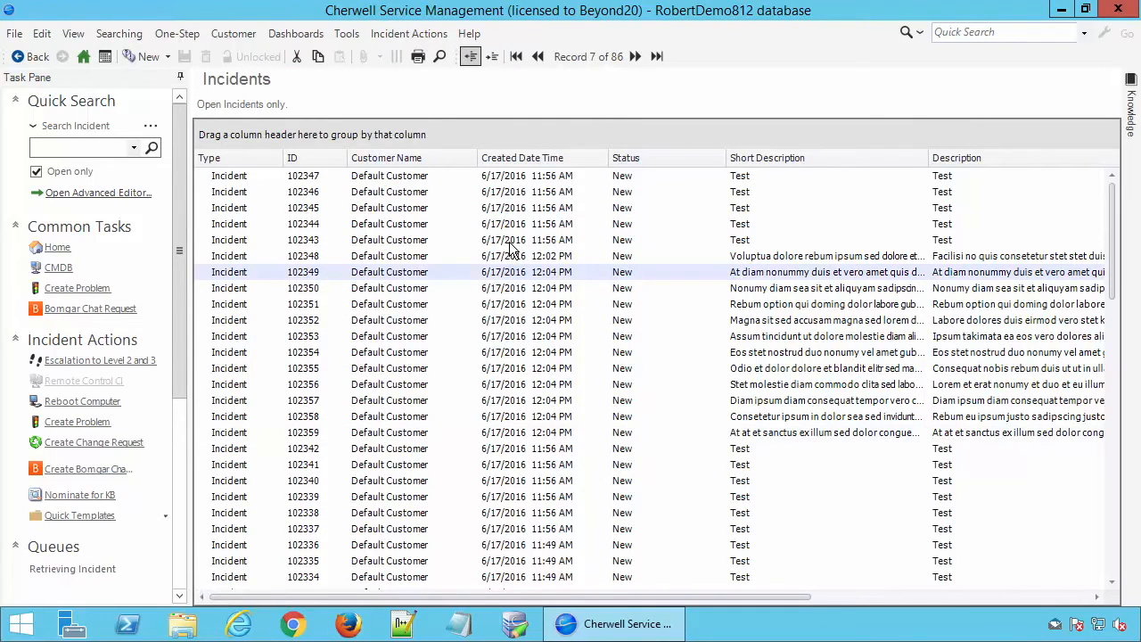
Examine the random short descriptions and descriptions across the newly generated incidents in the list.
click(701, 288)
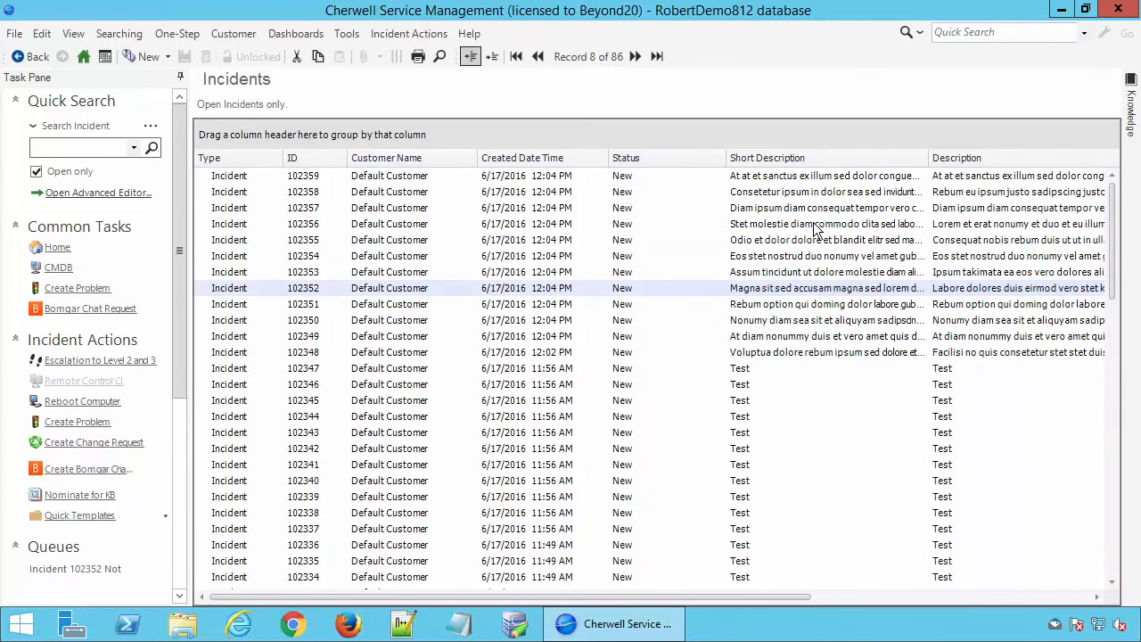
click(809, 211)
click(814, 322)
click(817, 355)
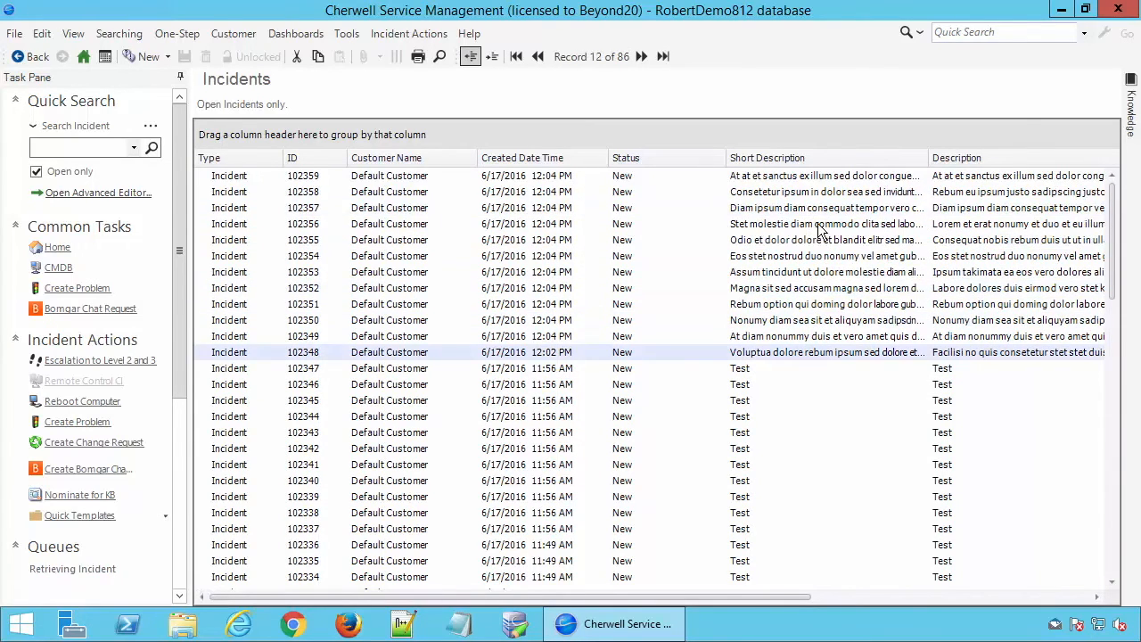
click(822, 225)
click(819, 258)
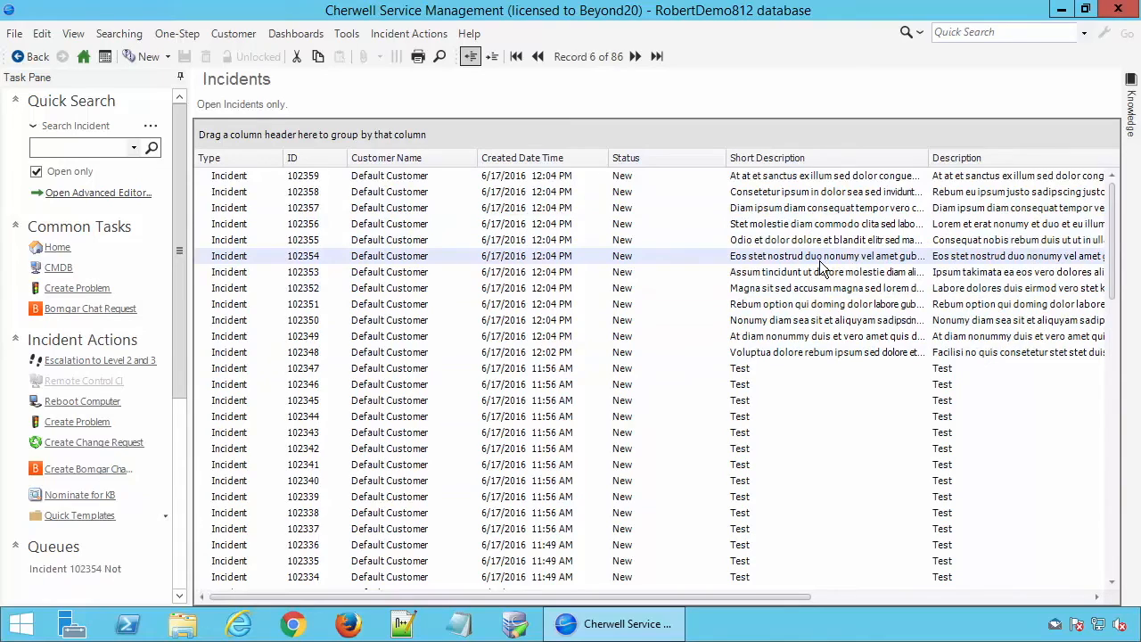